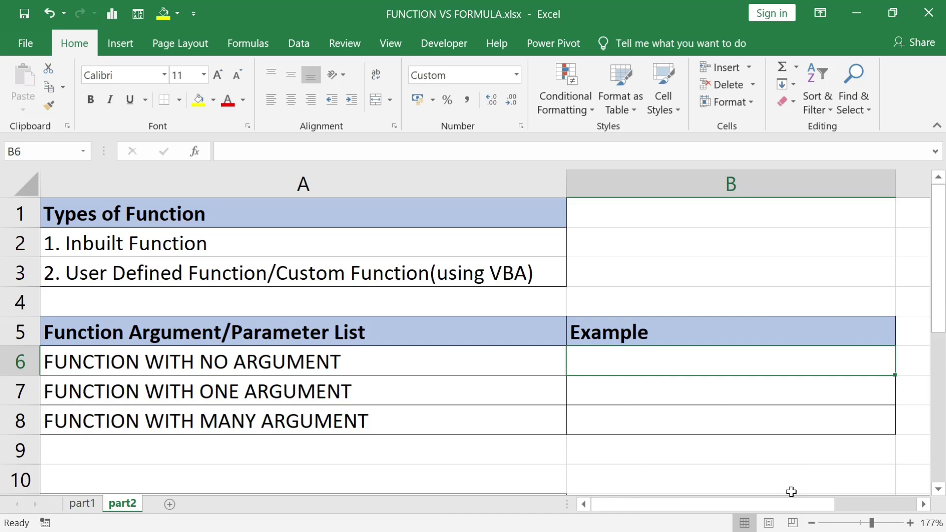
type("=")
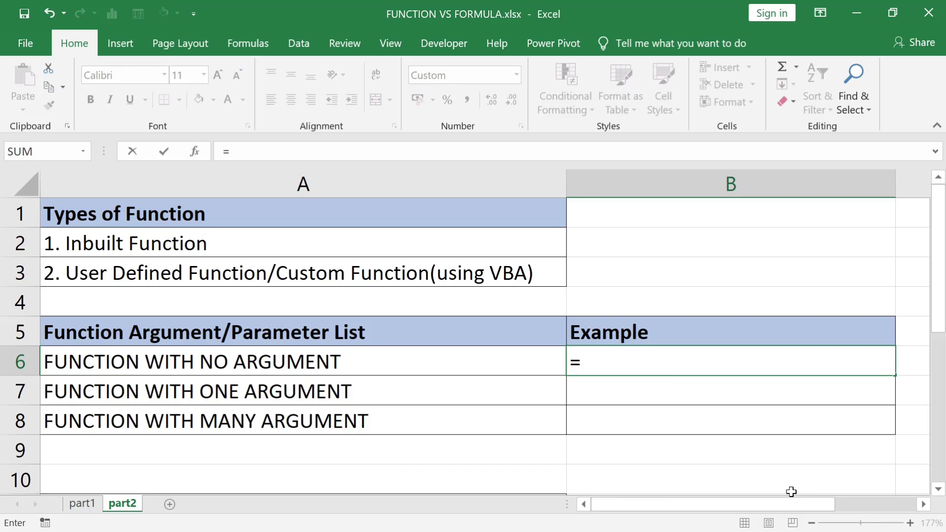
type("NOW")
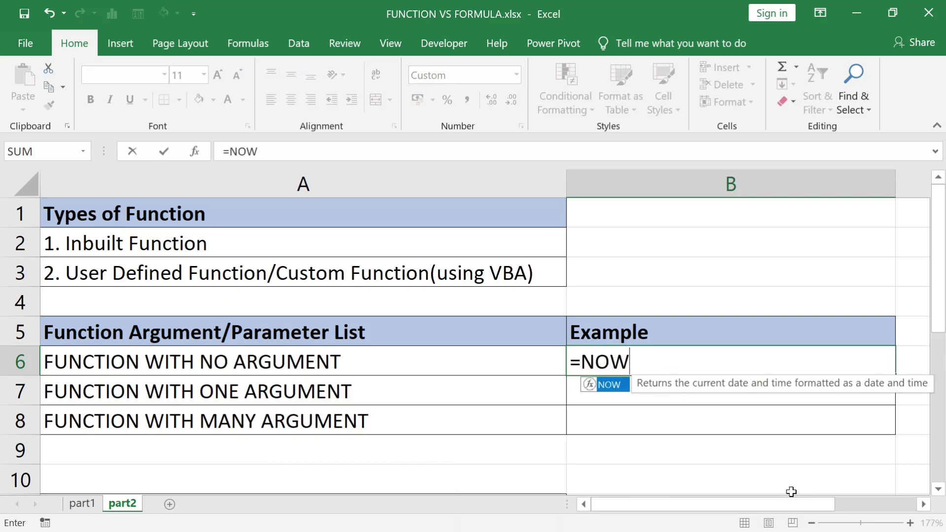
type("(")
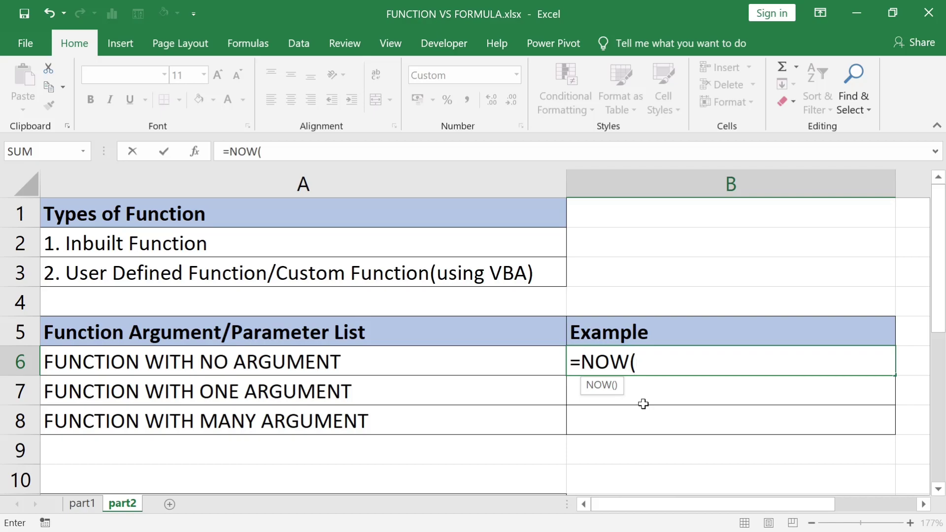
type(")")
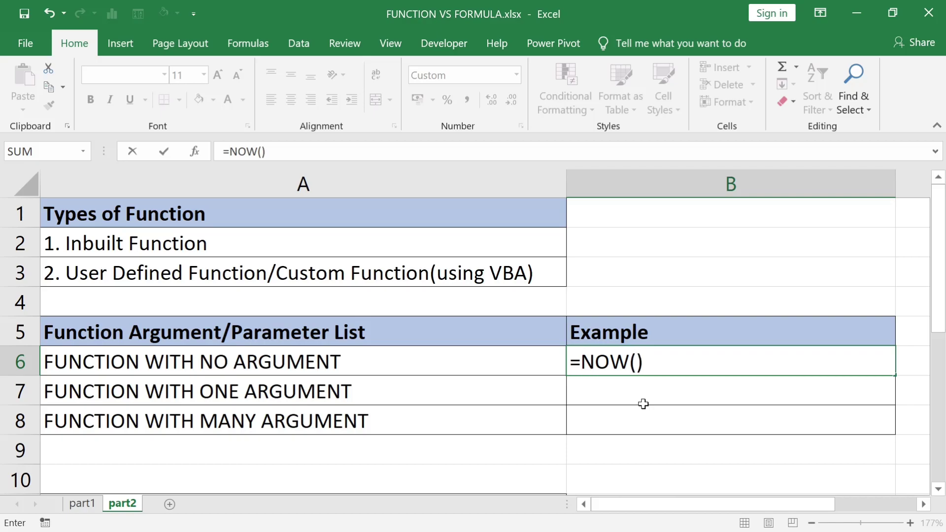
key("Return")
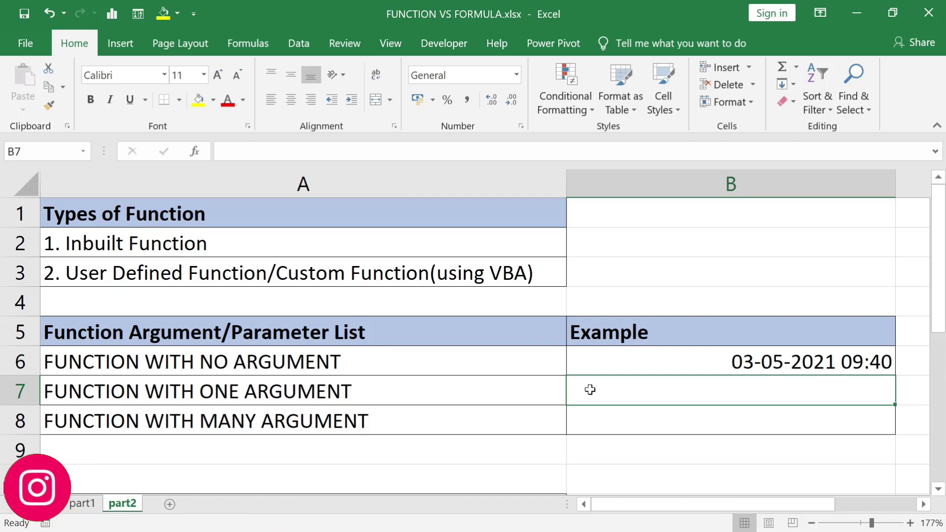
Enter =LOWER(A7) in B7 to show 'function with one argument' in lowercase
type("=LOWE")
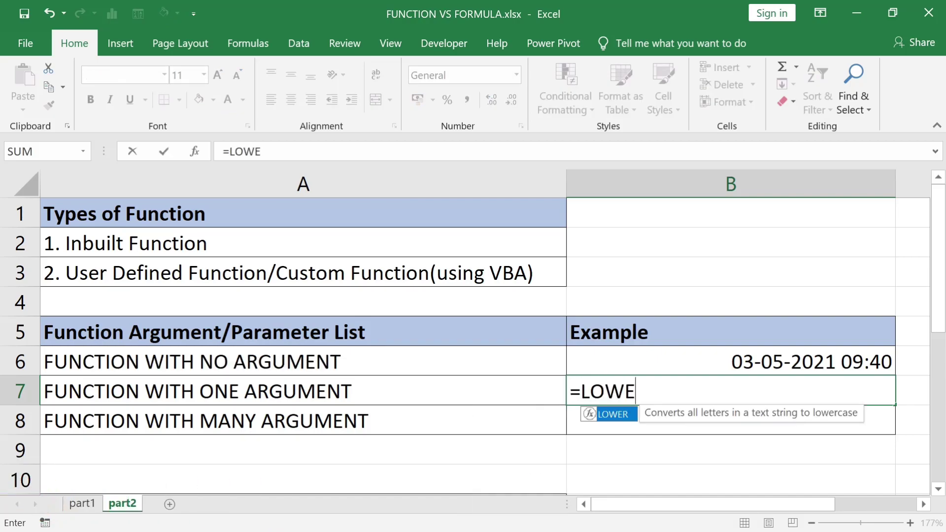
type("R(")
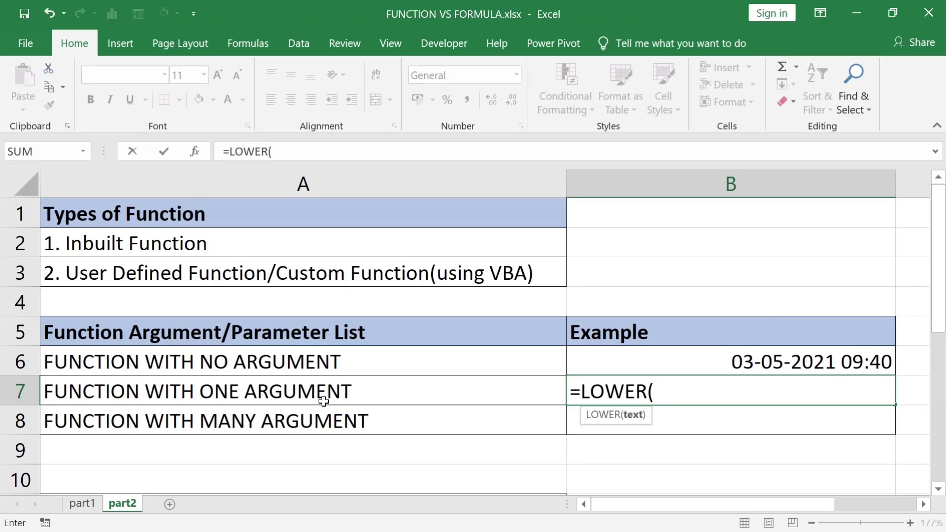
left_click(324, 402)
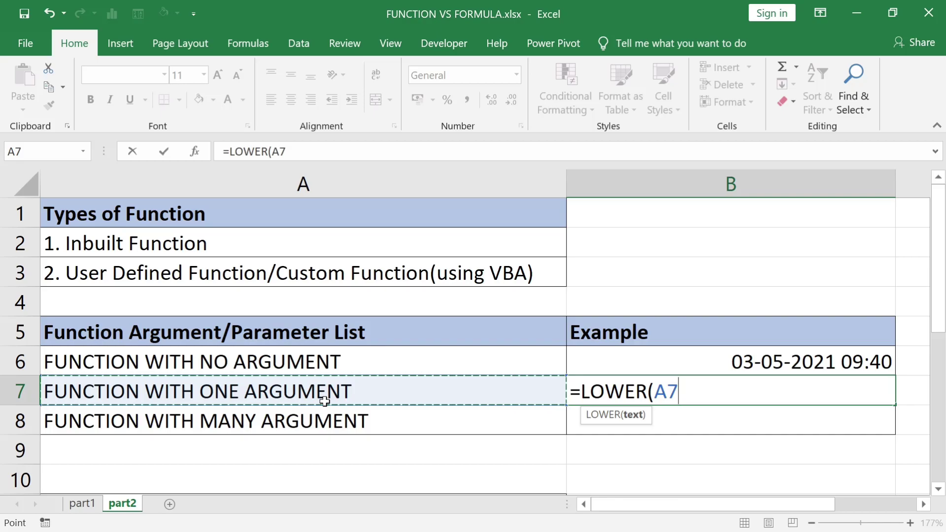
type(")")
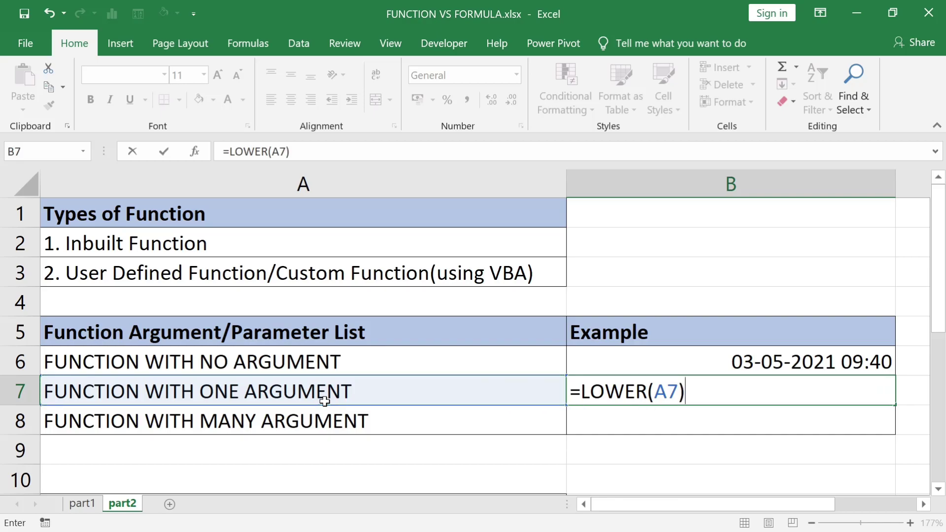
key("Return")
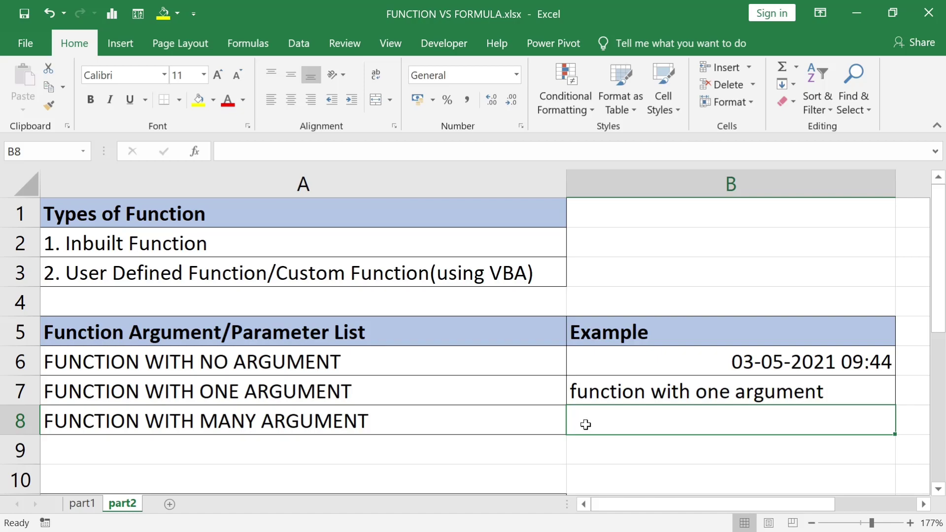
Begin an =IF( formula in B8, beside FUNCTION WITH MANY ARGUMENT
type("=IF")
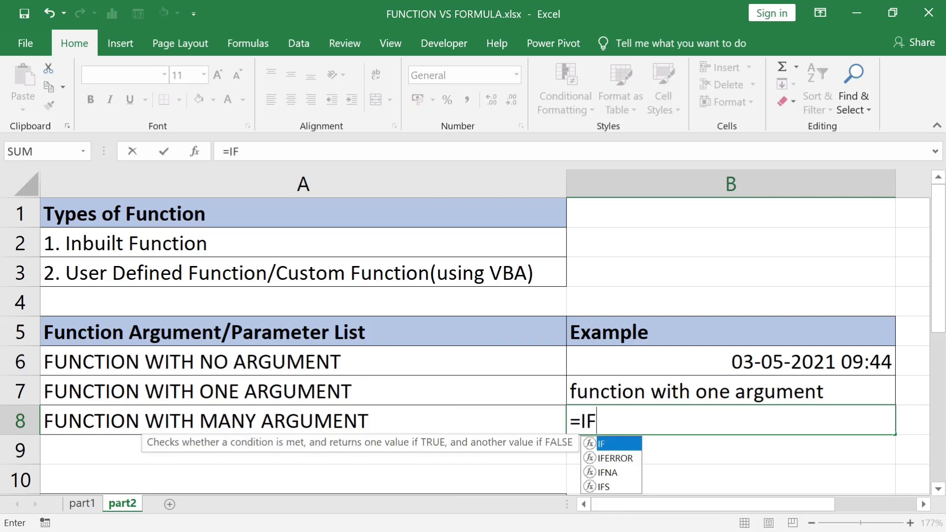
type("(")
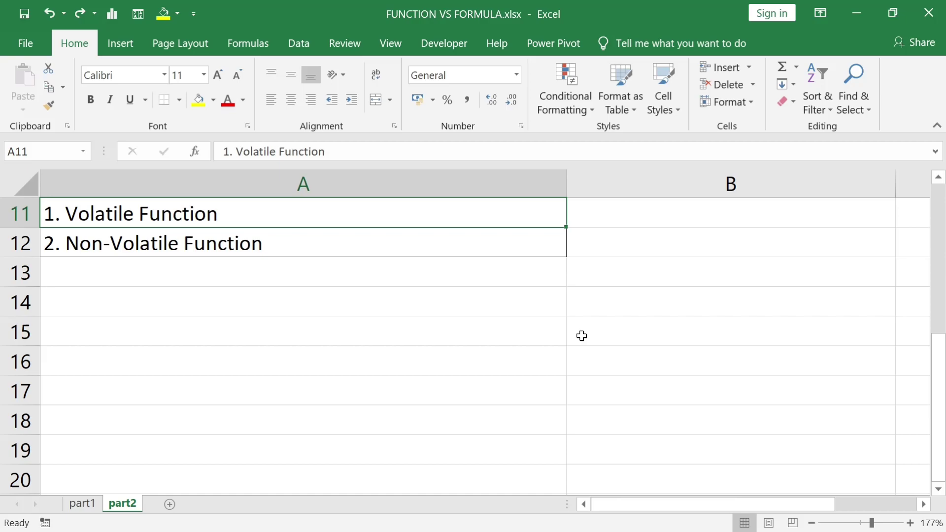
Enter =RAND() in B11 beside Volatile Function, giving 0.831367743
left_click(597, 212)
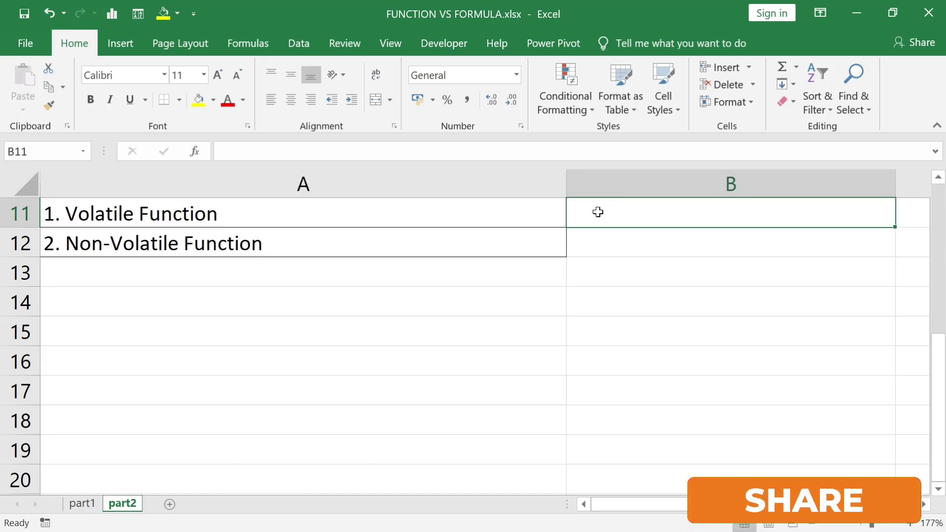
type("=")
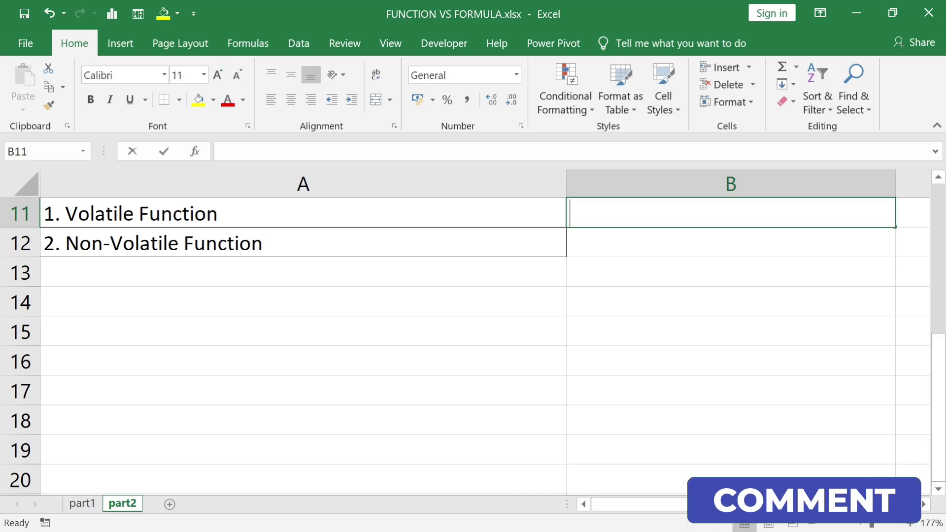
type("RAND")
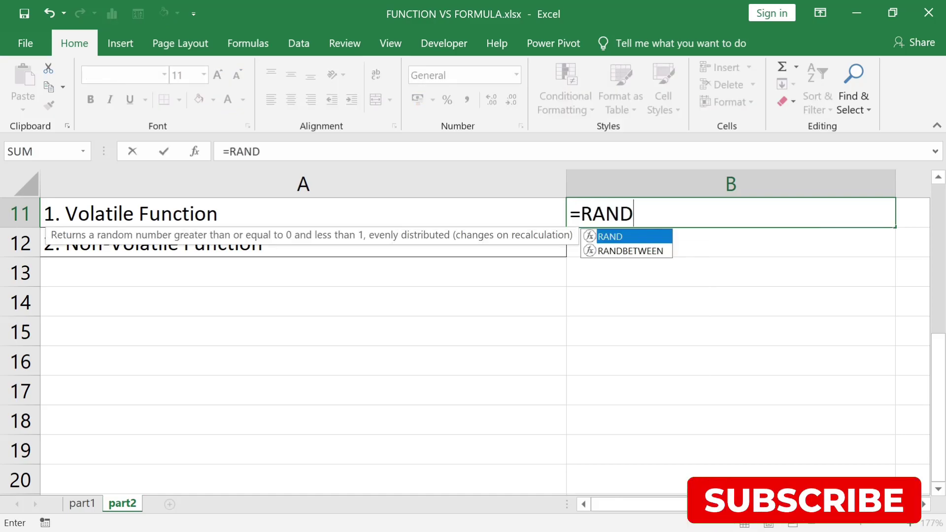
type("(")
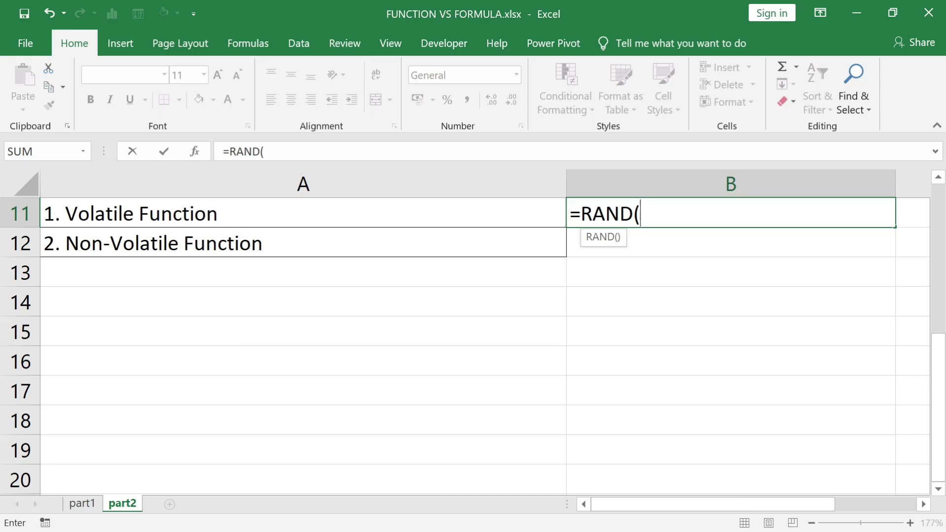
type(")")
key("Return")
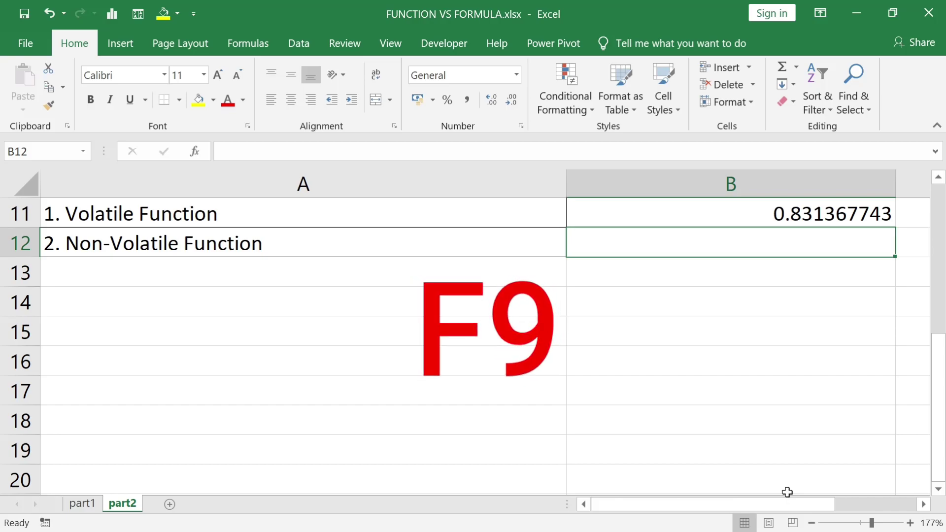
Recalculate the sheet six times with F9 so the RAND value in B11 keeps changing
key("F9")
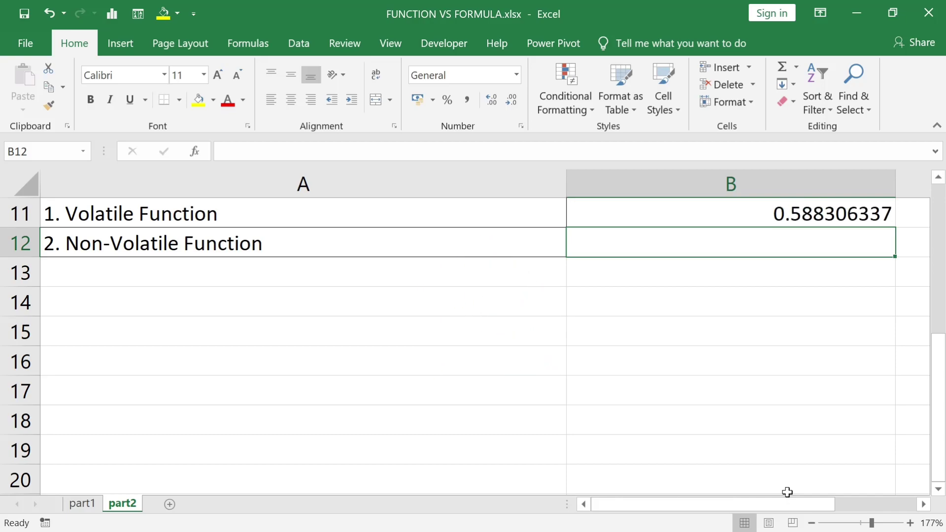
key("F9")
key("F9")
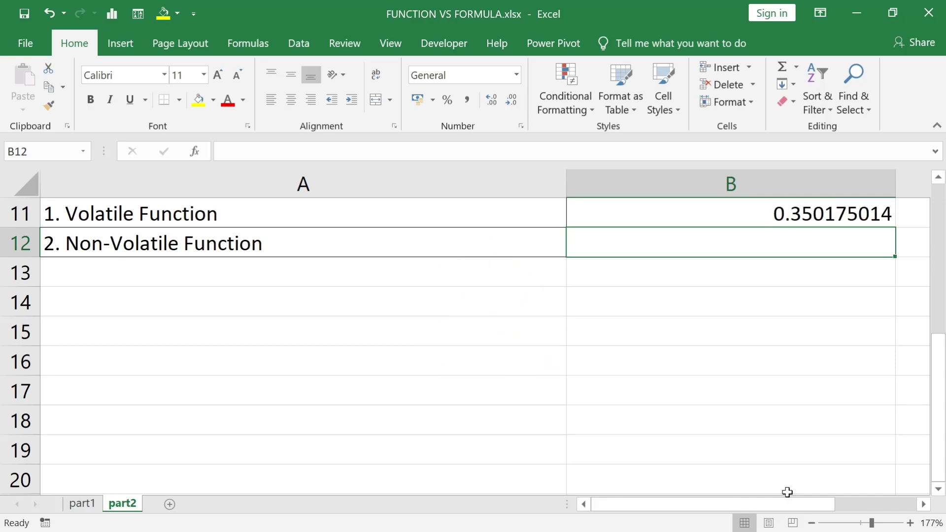
key("F9")
key("F9")
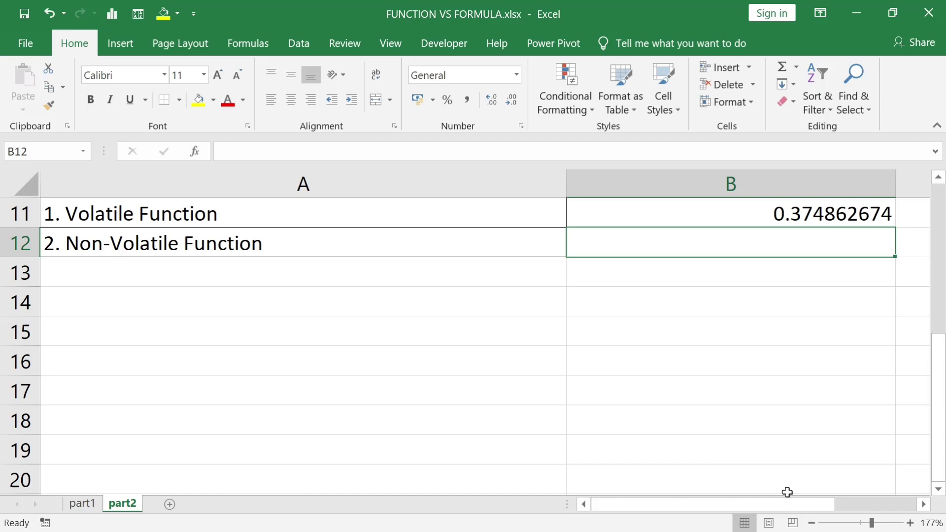
key("F9")
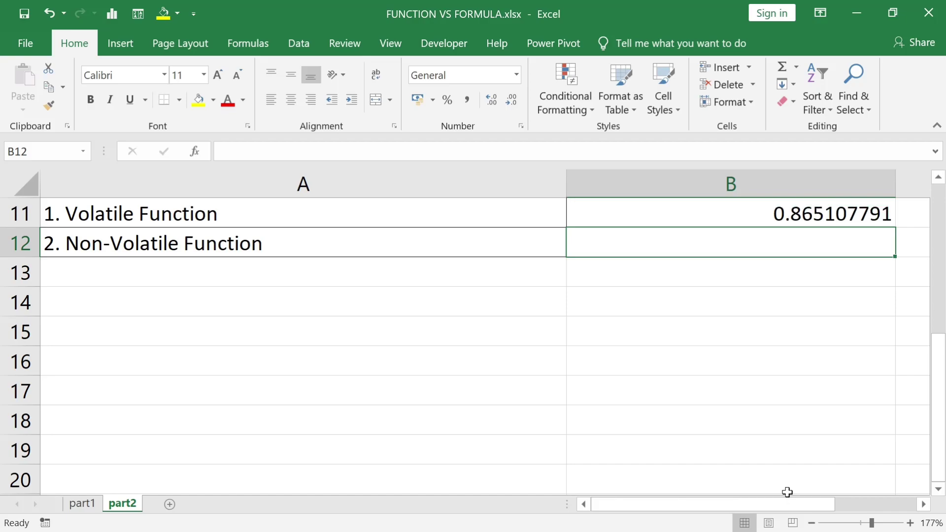
key("F9")
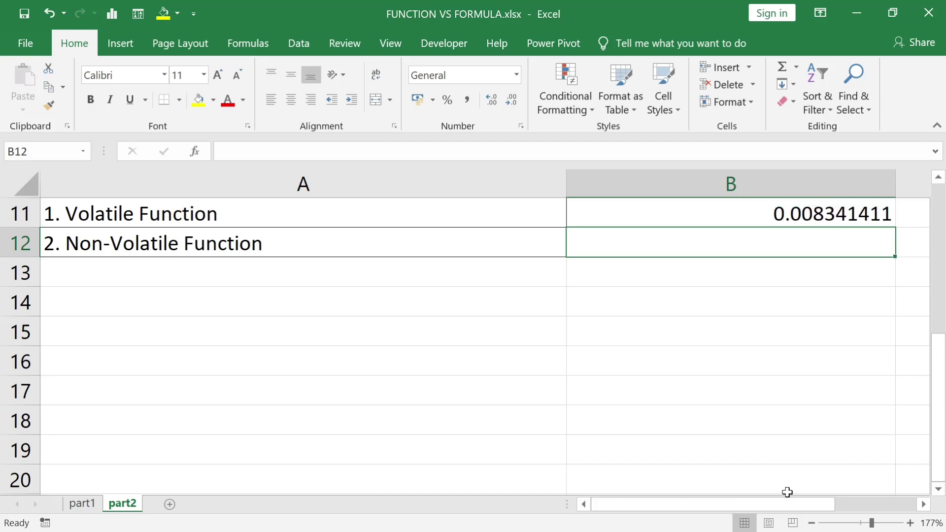
key("F9")
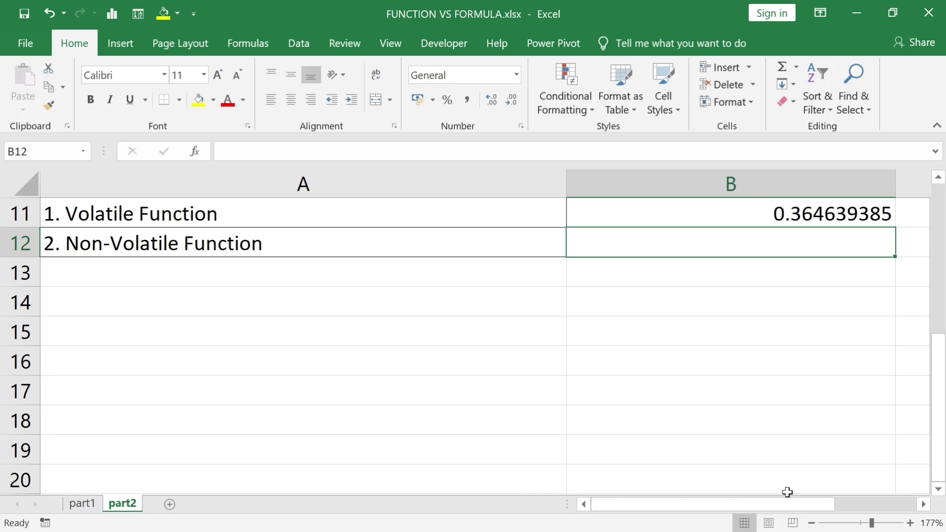